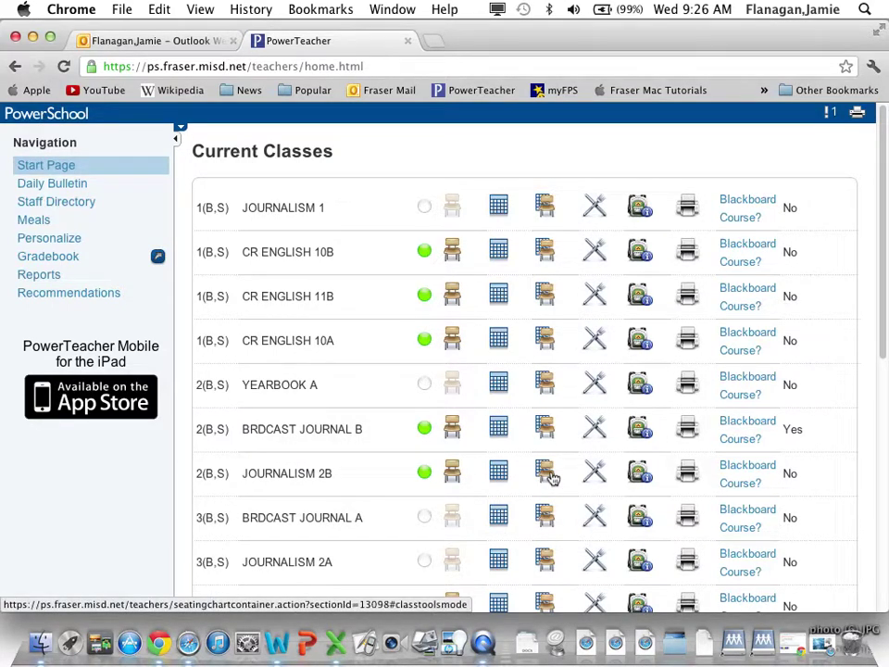
- Open the JOURNALISM 2B seating chart from the Start Page class list
left_click(549, 476)
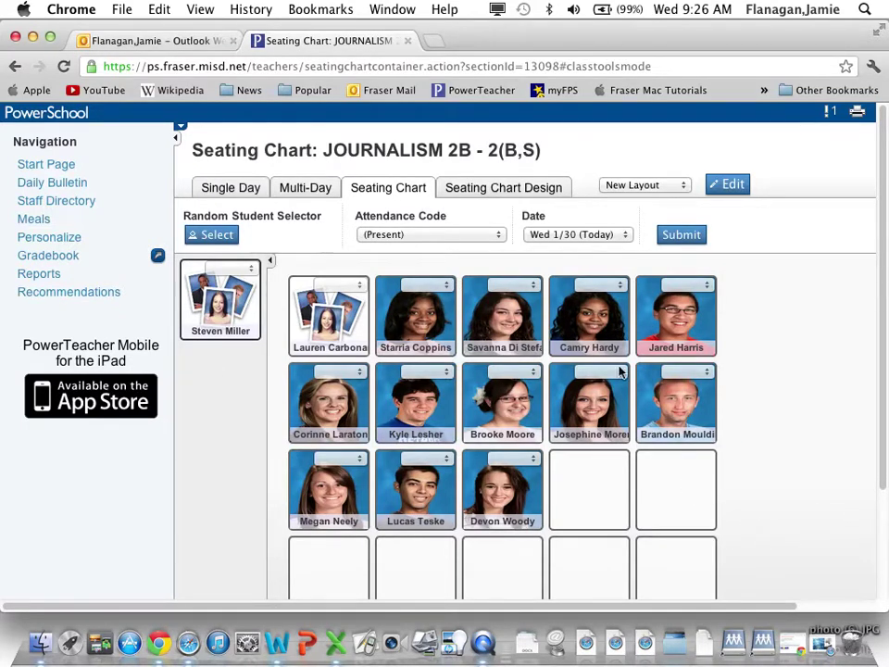
- Put the JOURNALISM 2B chart into Seating Chart Design mode
left_click(501, 195)
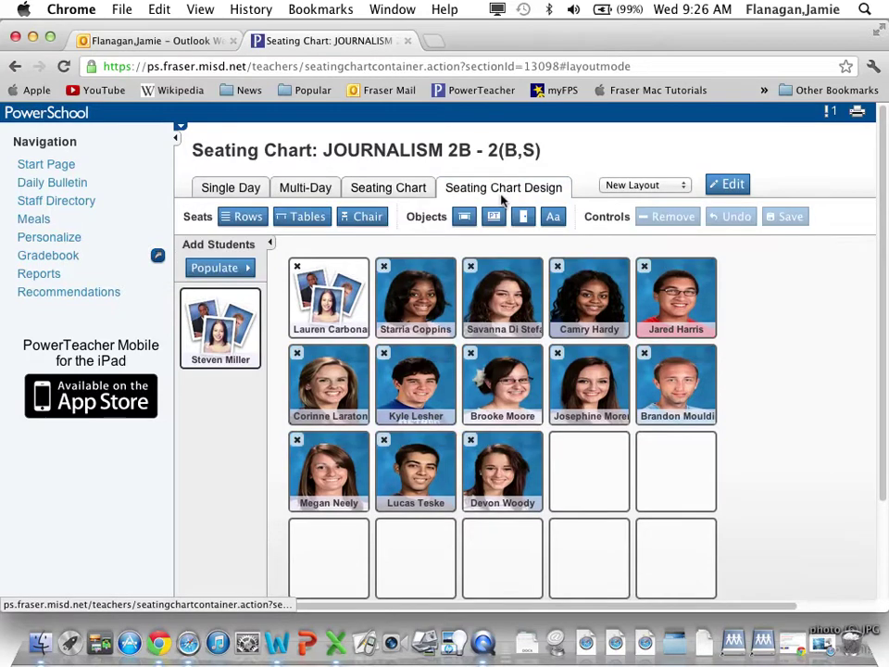
- Remove all seats plus the leftover empty row, unseating every JOURNALISM 2B student
left_click_drag(789, 479, 206, 275)
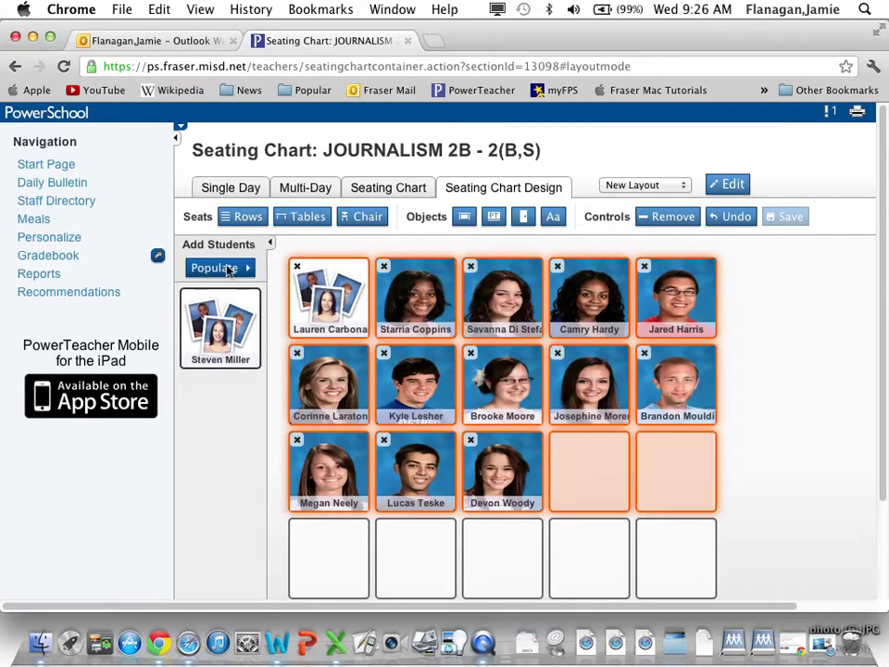
left_click(673, 219)
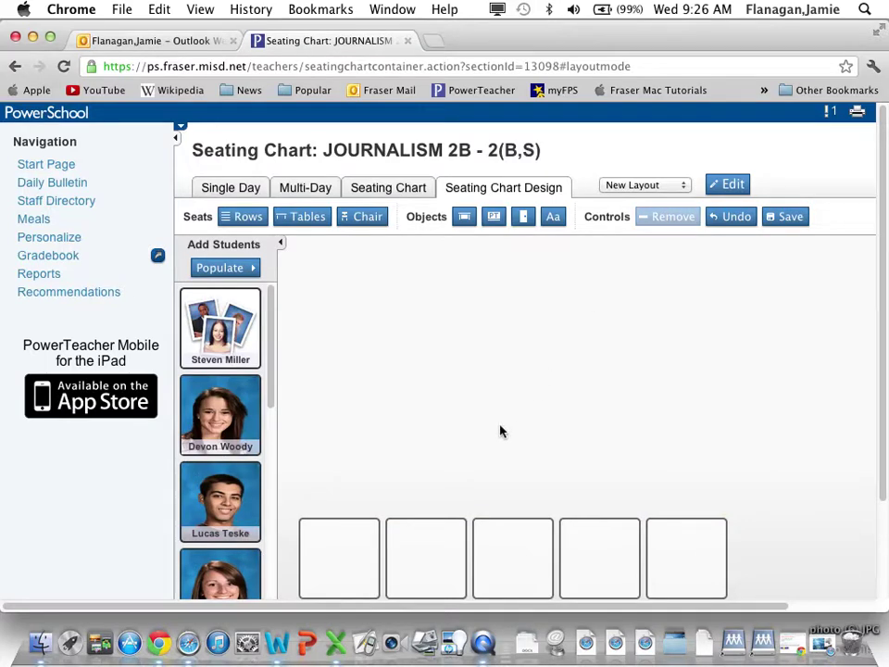
scroll(596, 389, "down", 3)
left_click_drag(847, 364, 274, 519)
scroll(444, 362, "up", 3)
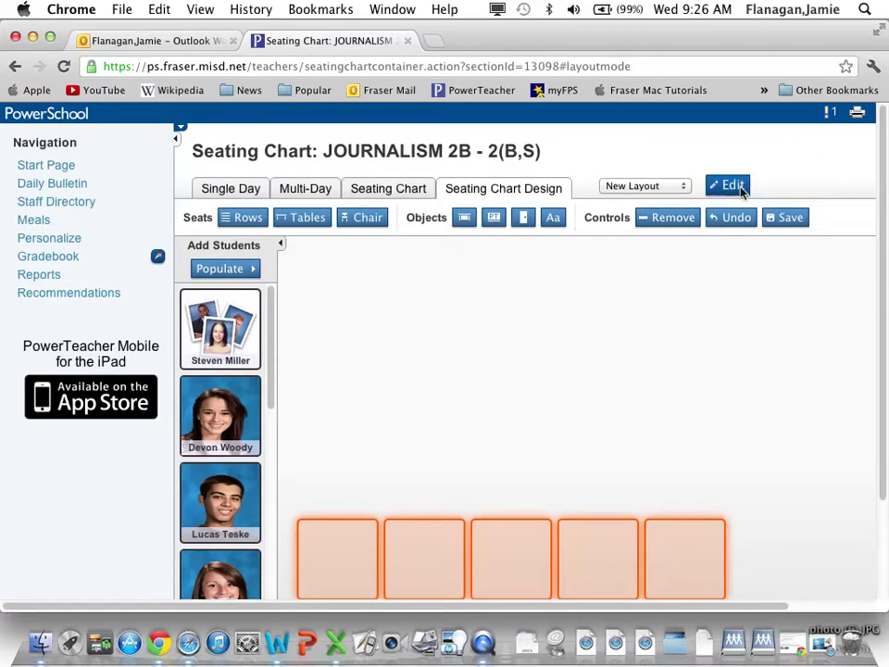
left_click(663, 226)
scroll(467, 419, "down", 3)
scroll(468, 418, "up", 2)
scroll(467, 418, "up", 2)
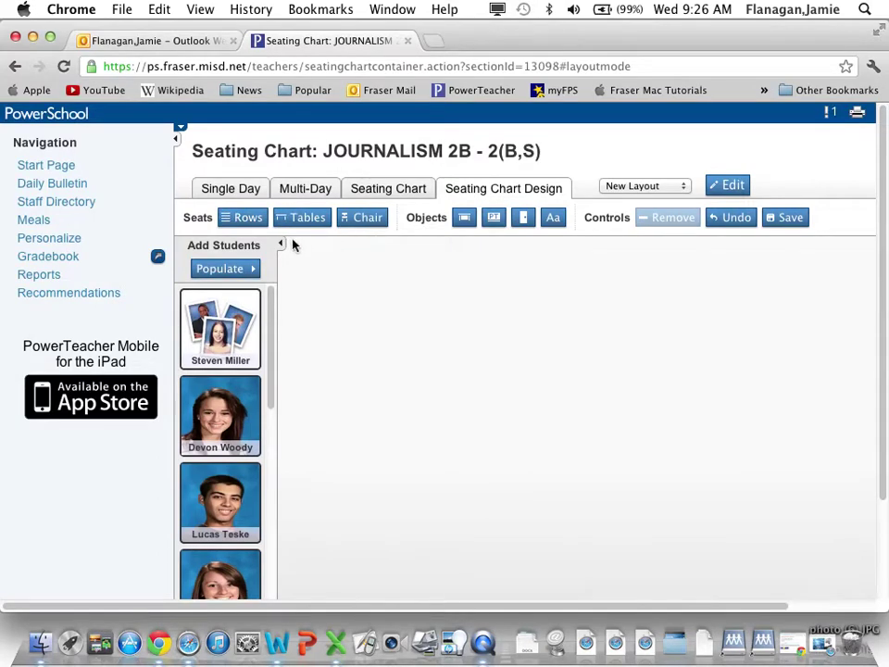
- Add 35 empty chairs arranged as 7 rows of 5 chairs per row
left_click(242, 218)
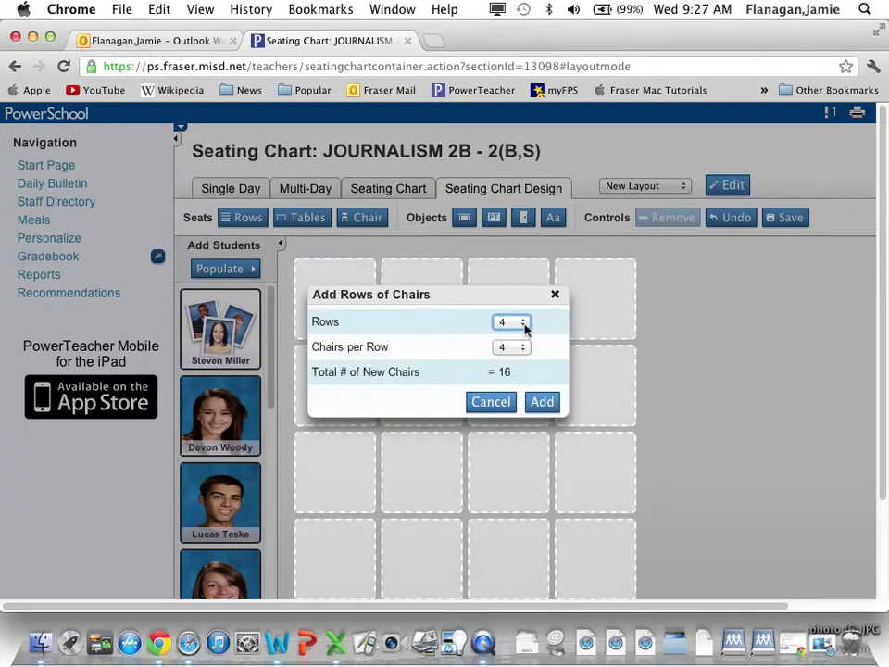
left_click(523, 322)
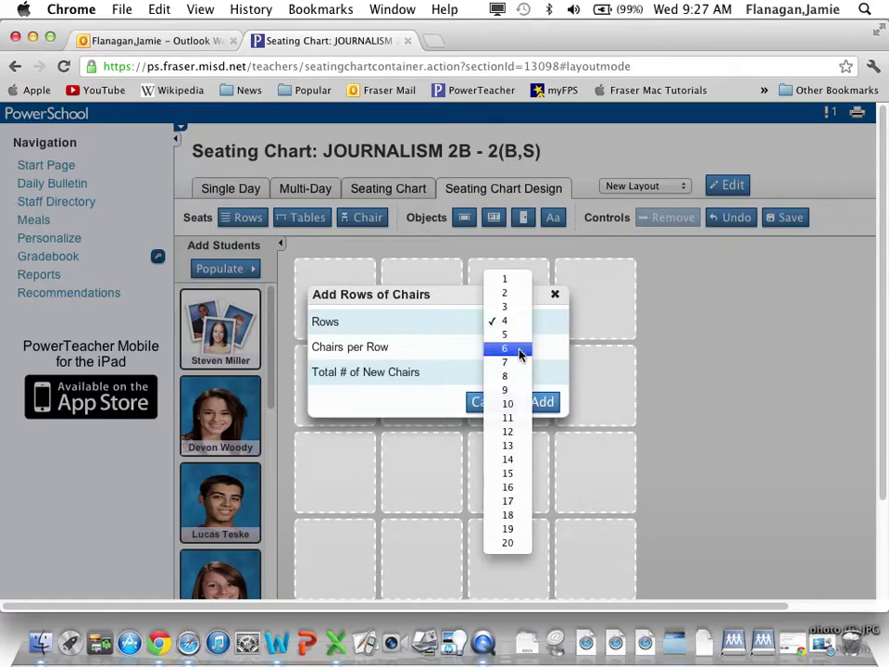
left_click(524, 347)
left_click(523, 350)
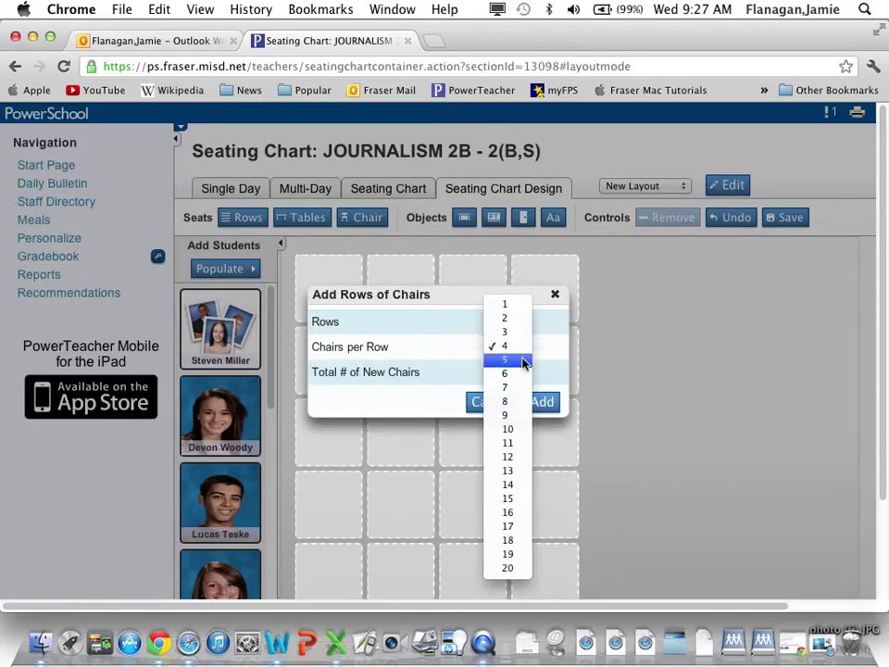
left_click(521, 361)
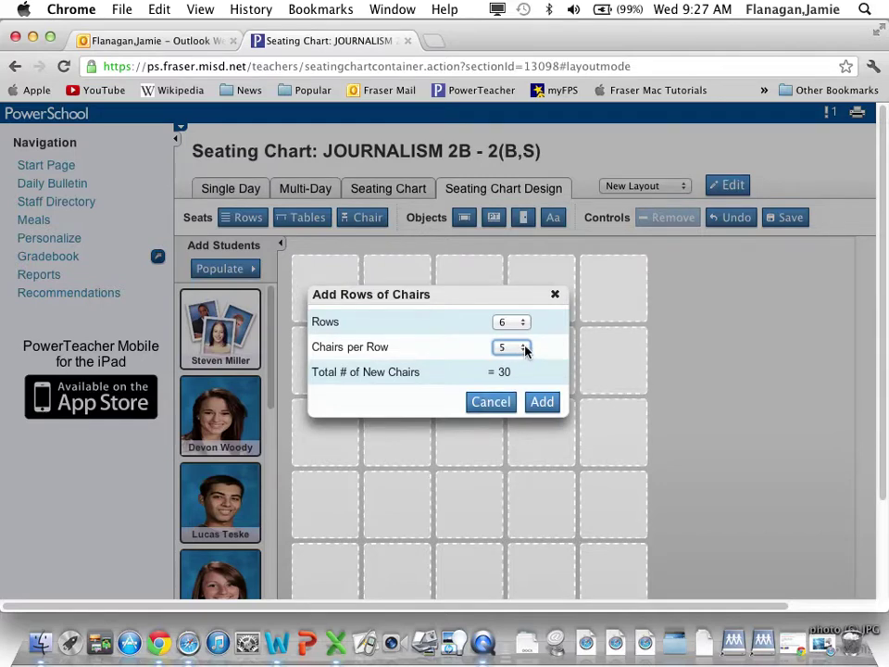
left_click(524, 324)
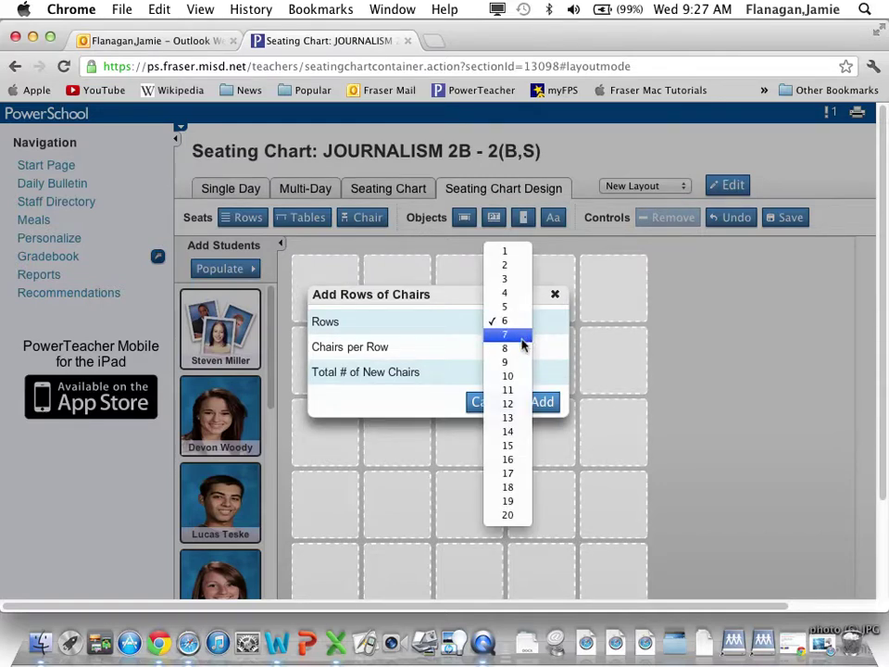
left_click(522, 335)
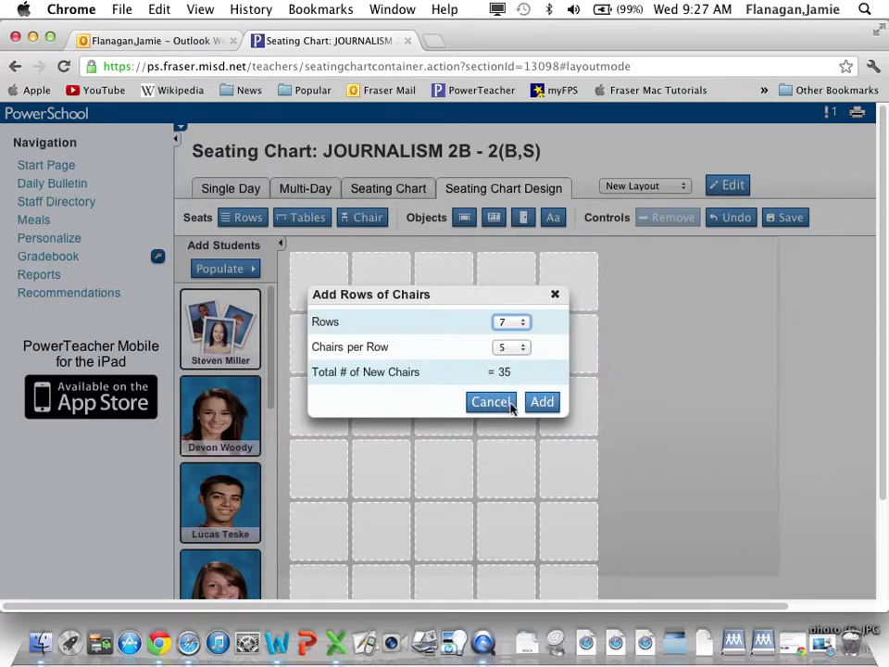
left_click(542, 402)
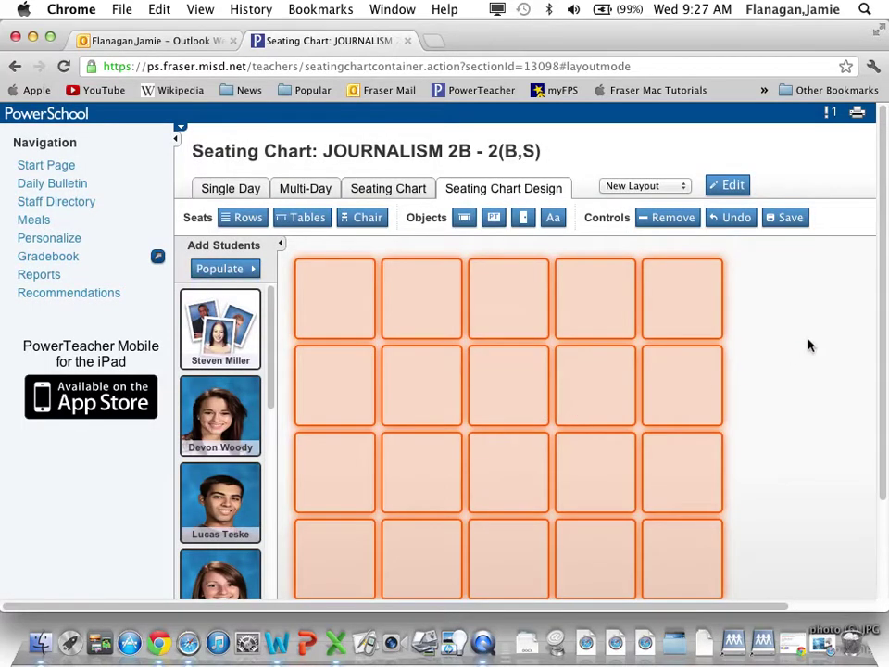
left_click(784, 317)
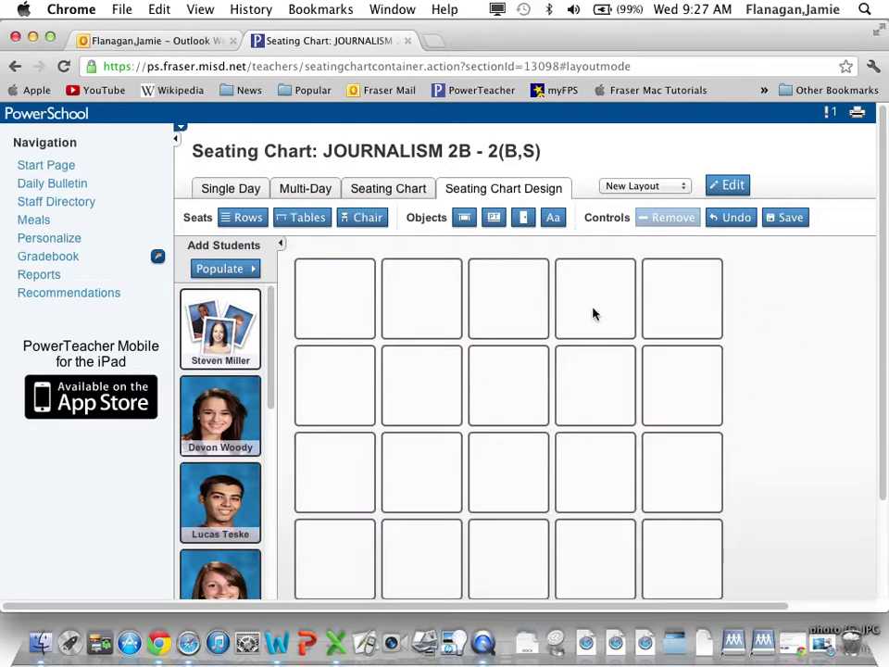
left_click(716, 189)
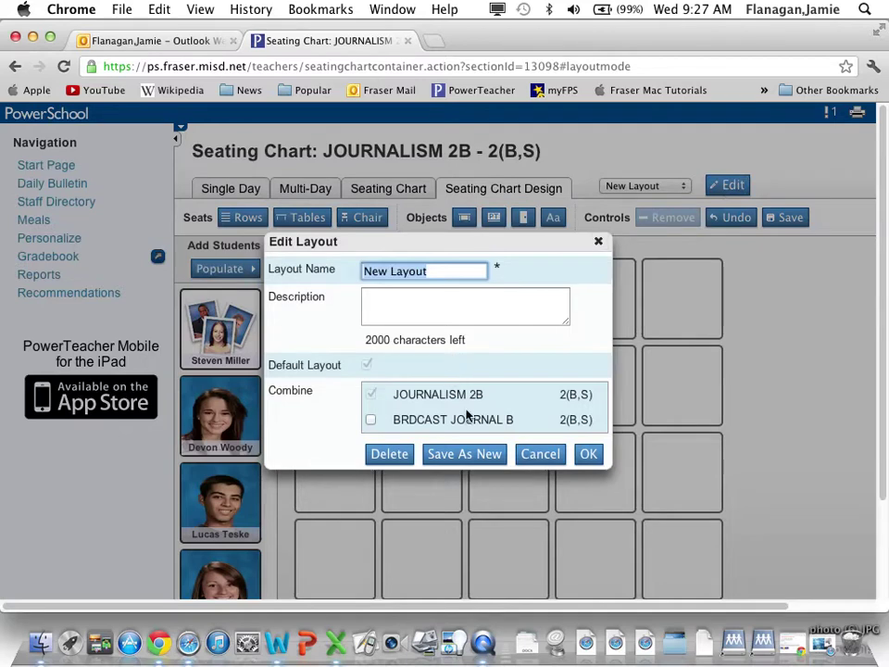
- Combine BRDCAST JOURNAL B into the layout and rename it 'Block 2'
scroll(419, 414, "down", 3)
scroll(418, 414, "up", 3)
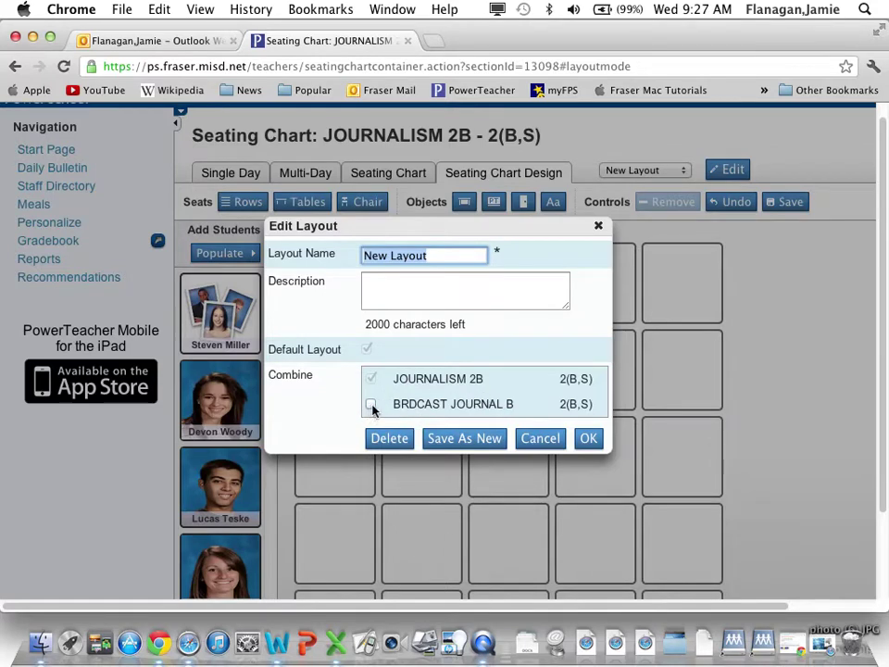
left_click(370, 405)
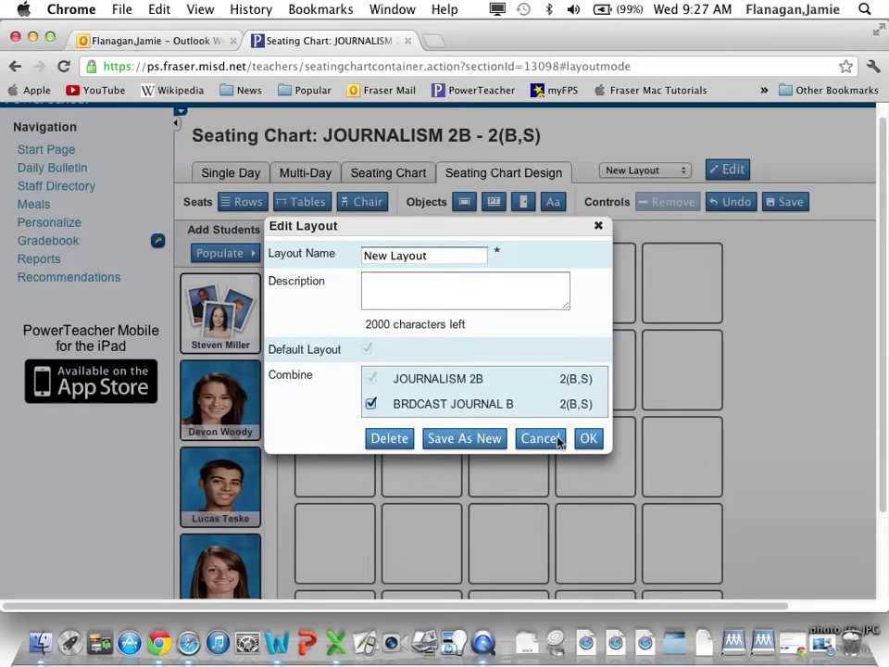
left_click_drag(453, 256, 338, 251)
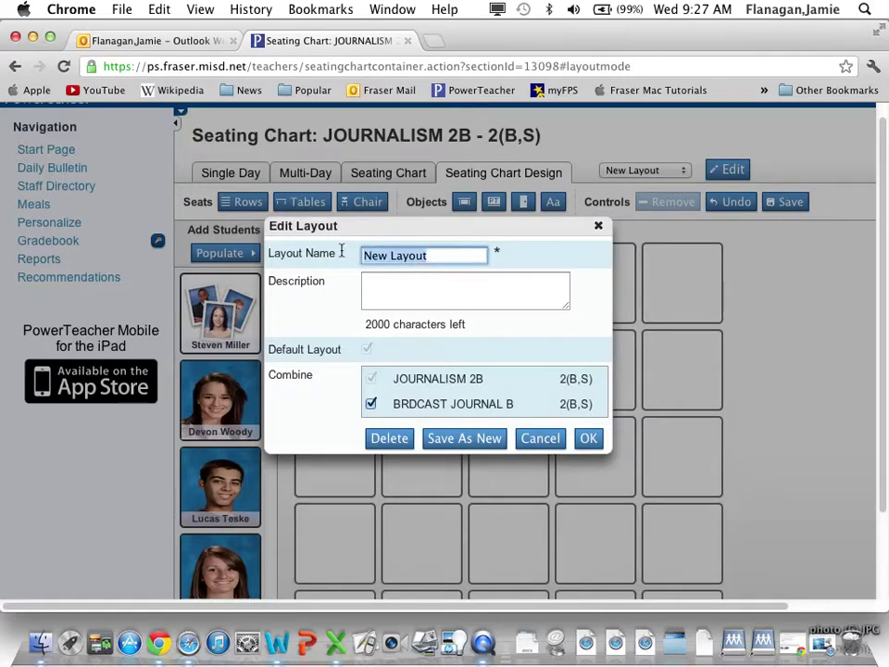
type("Block 2")
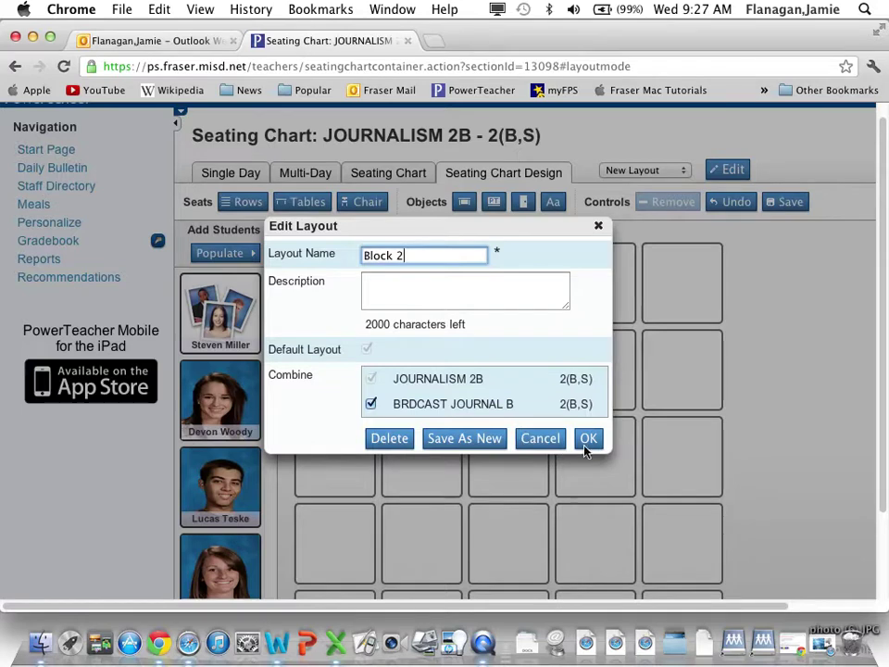
left_click(594, 444)
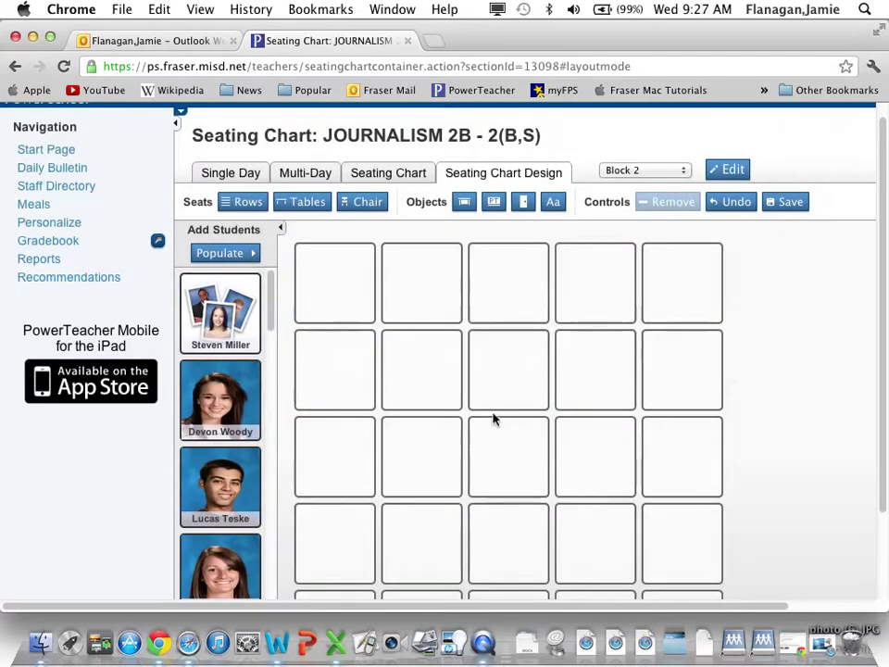
- Populate the chairs alphabetically A–Z by last name, starting top left
scroll(232, 482, "down", 10)
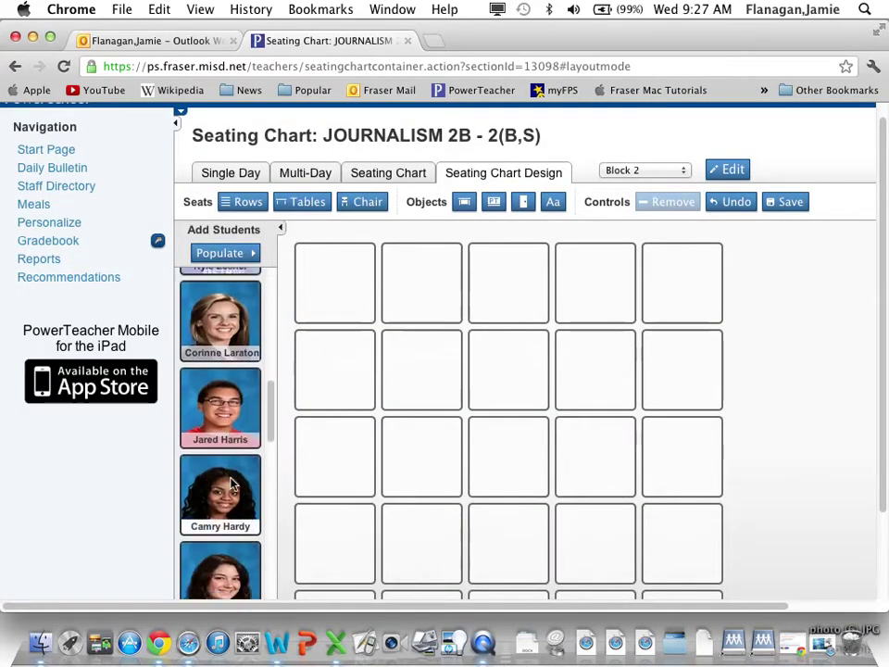
scroll(231, 482, "down", 15)
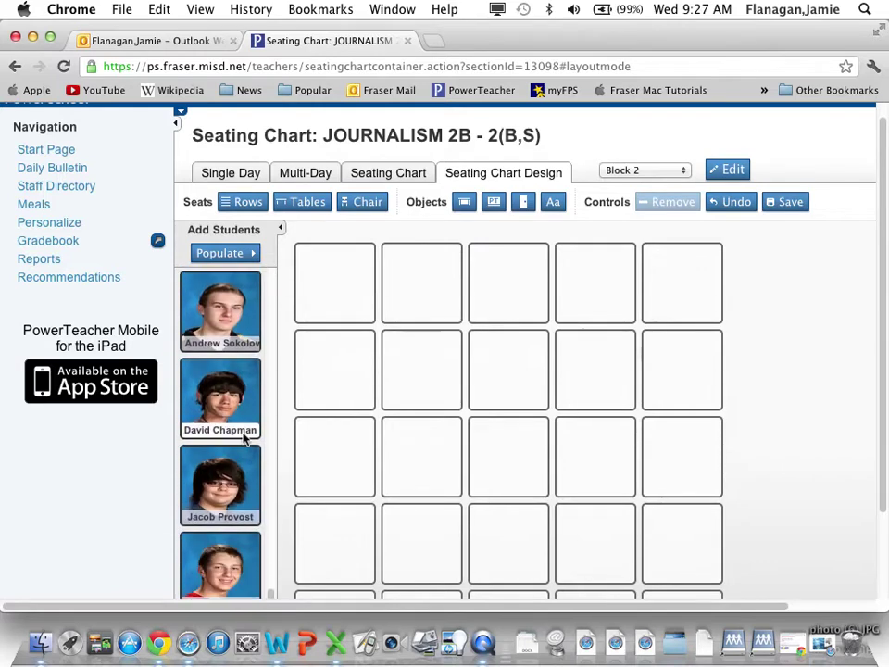
scroll(246, 438, "up", 15)
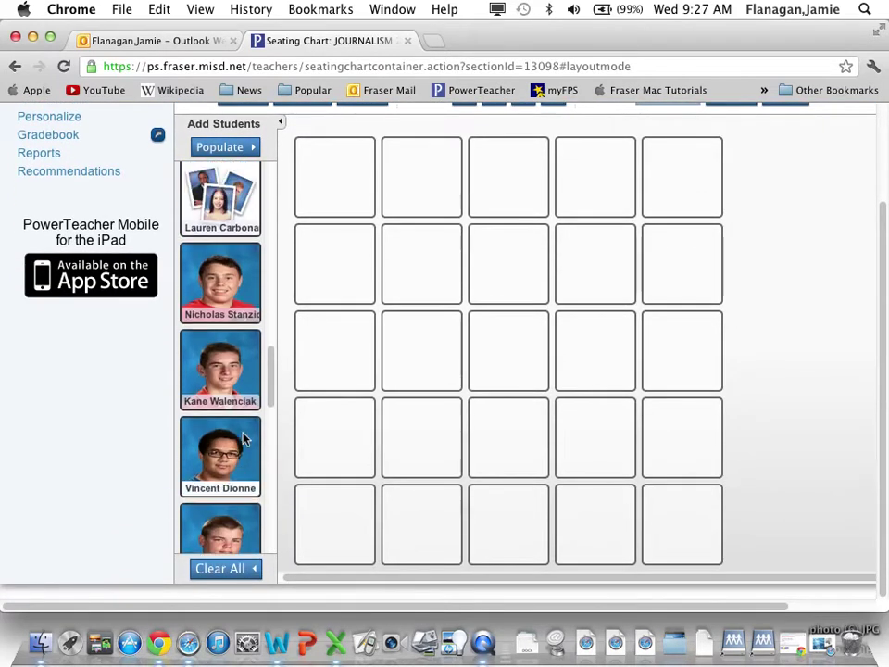
scroll(245, 438, "up", 10)
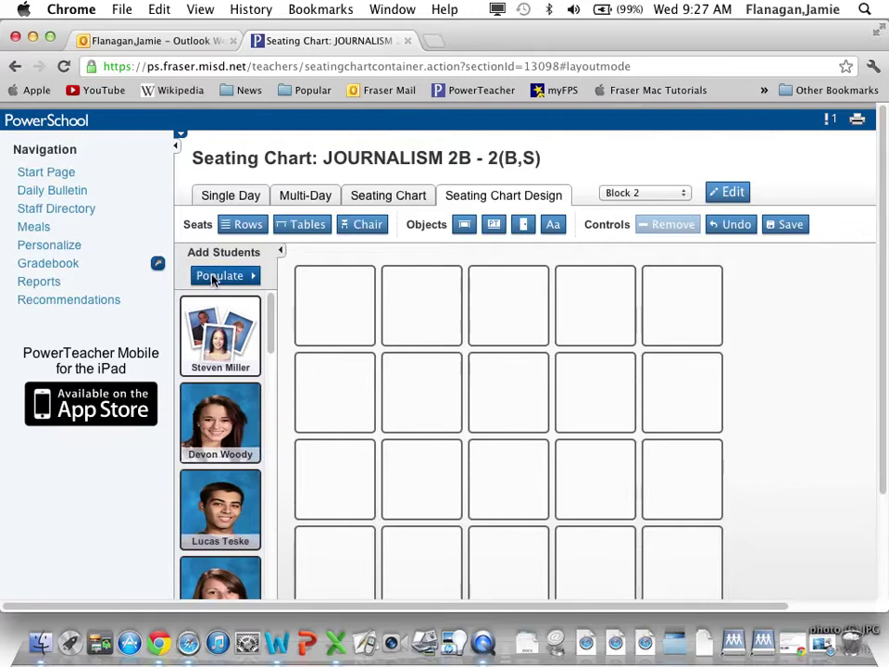
left_click(238, 276)
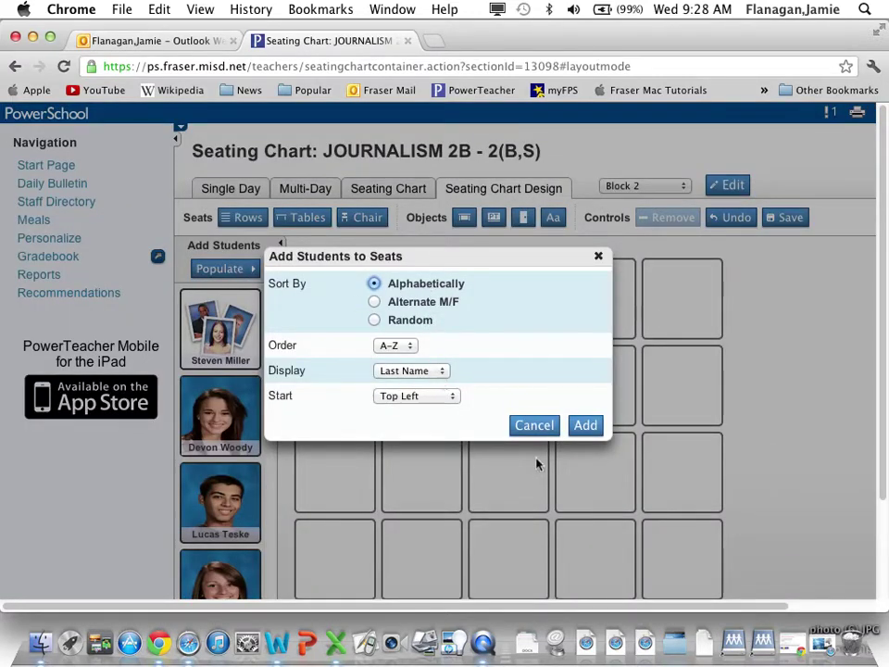
left_click(589, 427)
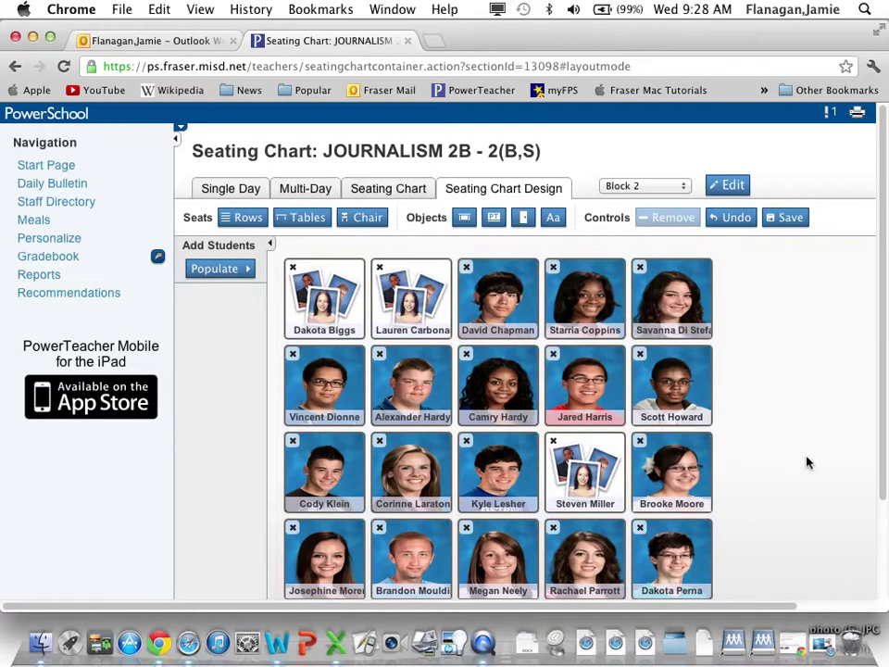
scroll(806, 462, "down", 6)
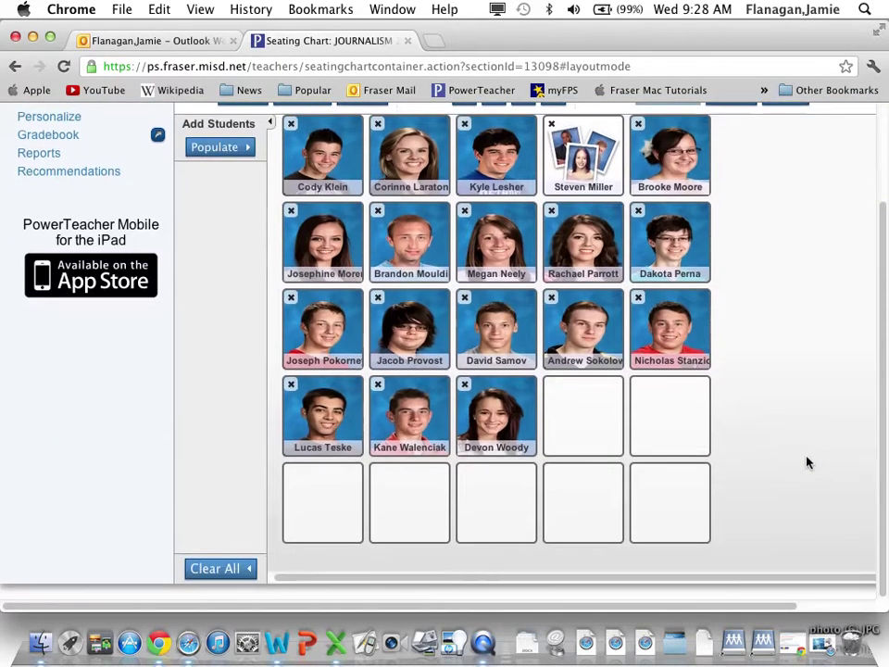
left_click_drag(791, 539, 295, 498)
- Stay on the page and remove the empty bottom row of seats
key("BackSpace")
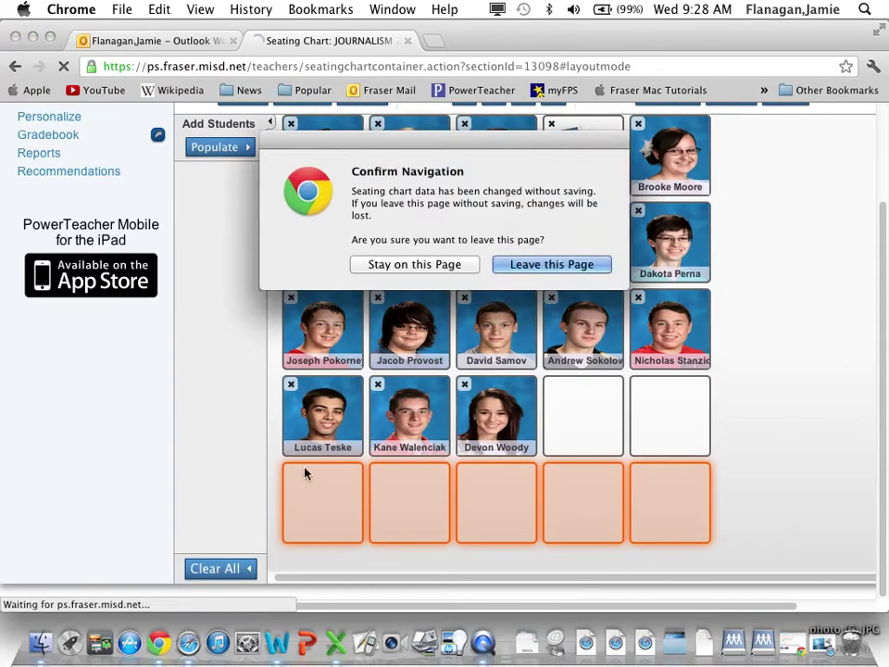
left_click(398, 267)
scroll(783, 369, "up", 5)
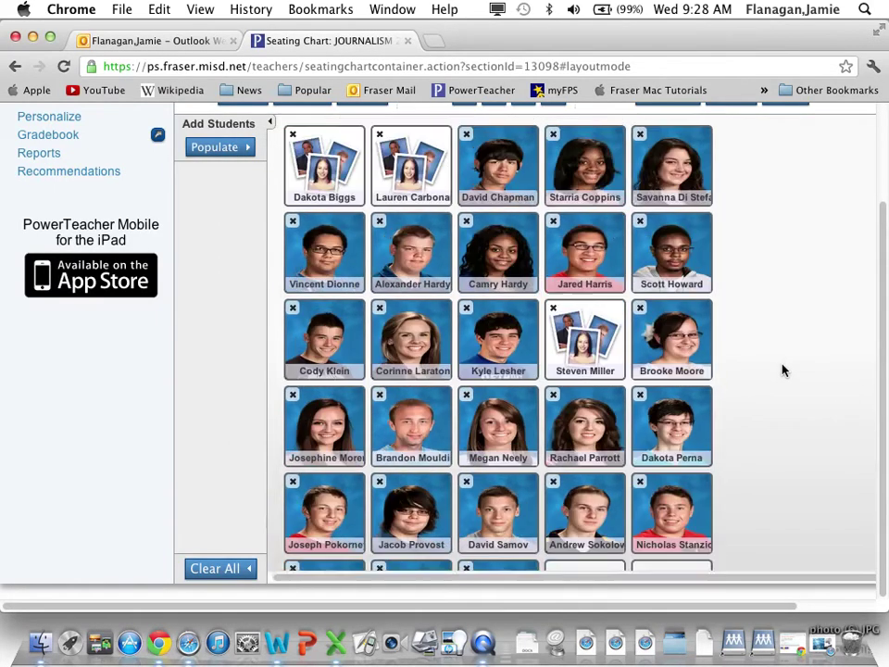
left_click(674, 218)
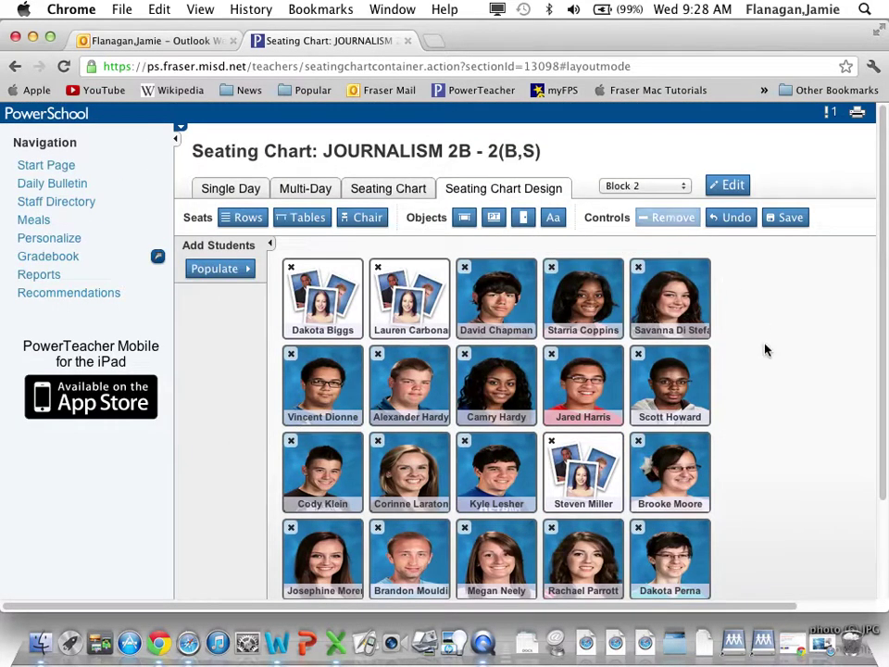
- Save the Block 2 layout with 28 seated students and two empty chairs
scroll(766, 349, "down", 3)
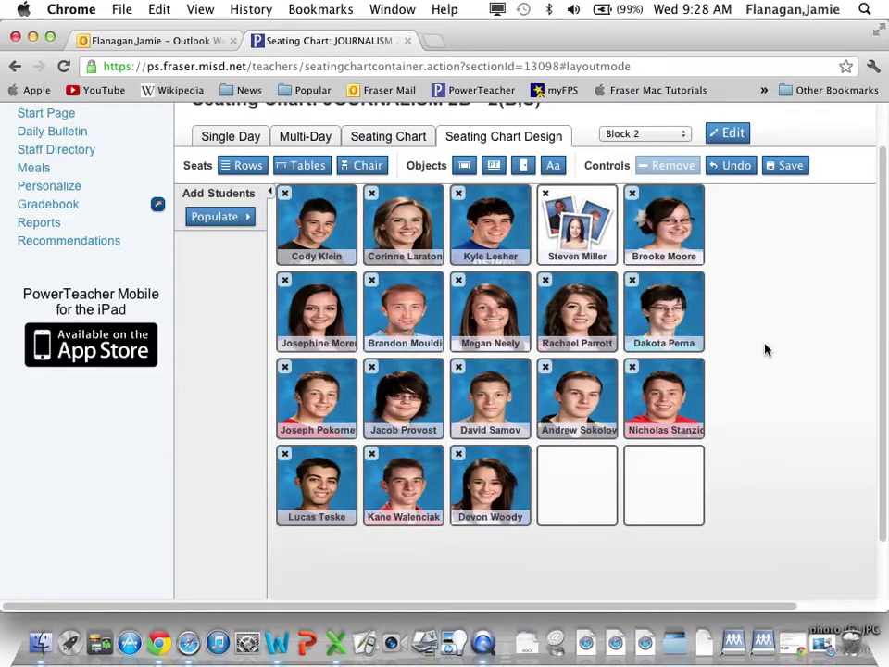
scroll(765, 349, "up", 5)
scroll(765, 349, "down", 2)
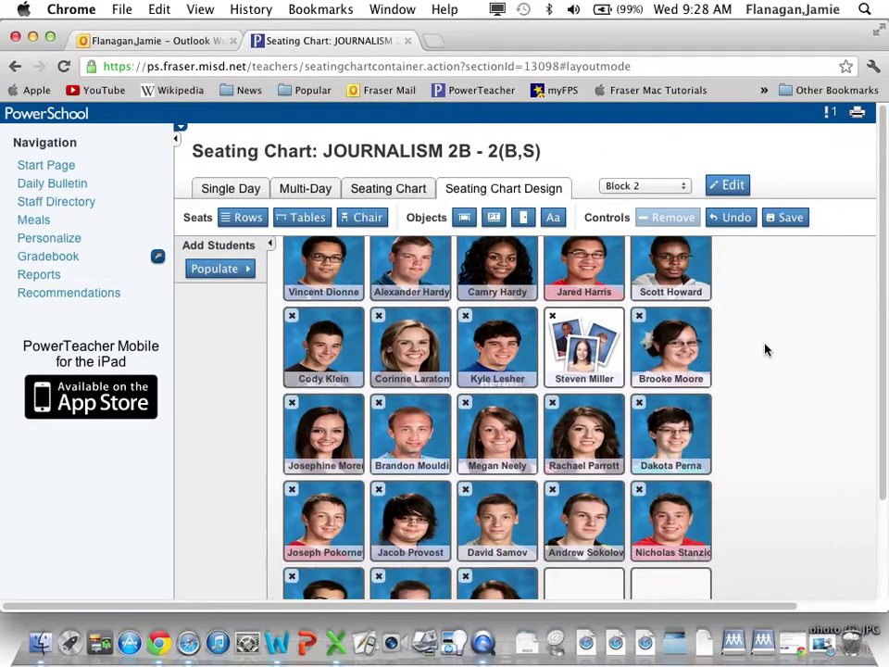
scroll(765, 350, "down", 3)
scroll(765, 350, "up", 3)
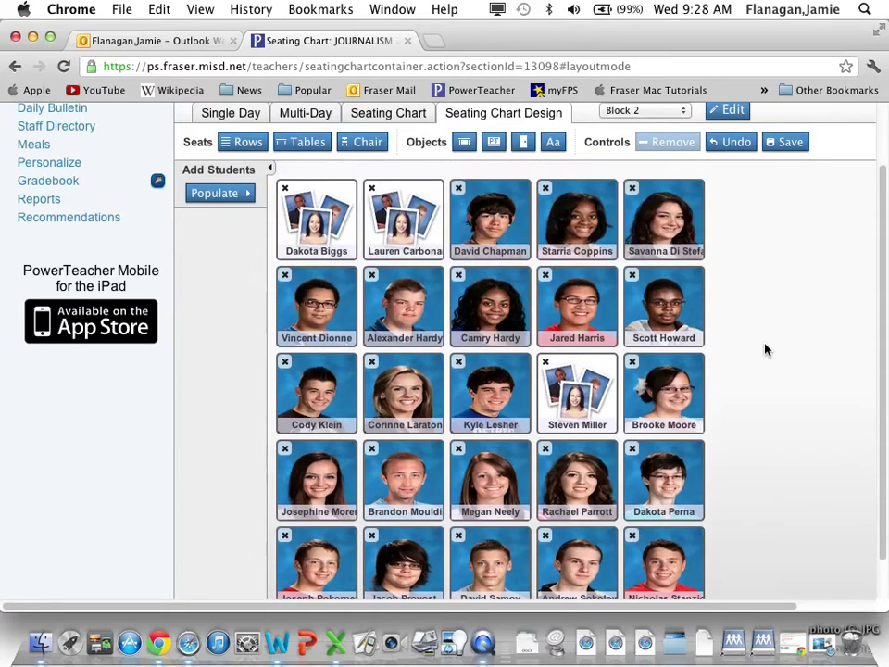
scroll(766, 349, "up", 3)
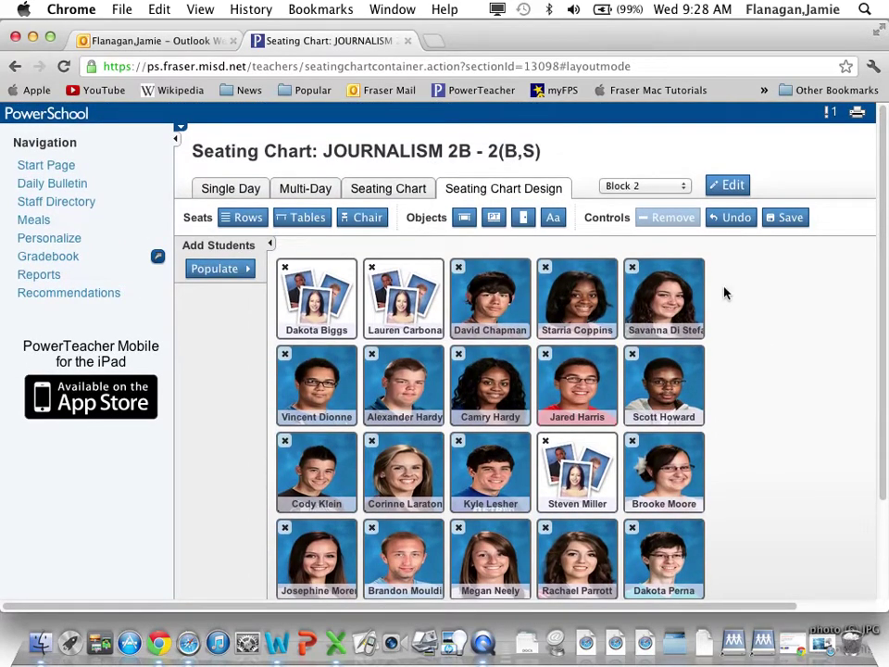
left_click(789, 218)
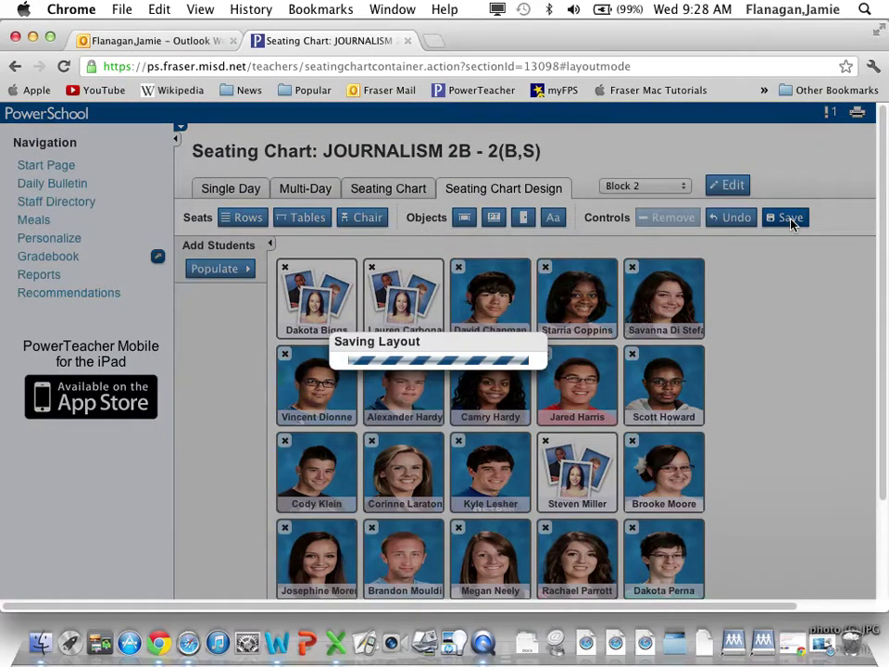
- View Block 2 in attendance Seating Chart mode, showing Present codes for Wed 1/30
left_click(388, 188)
scroll(391, 395, "down", 4)
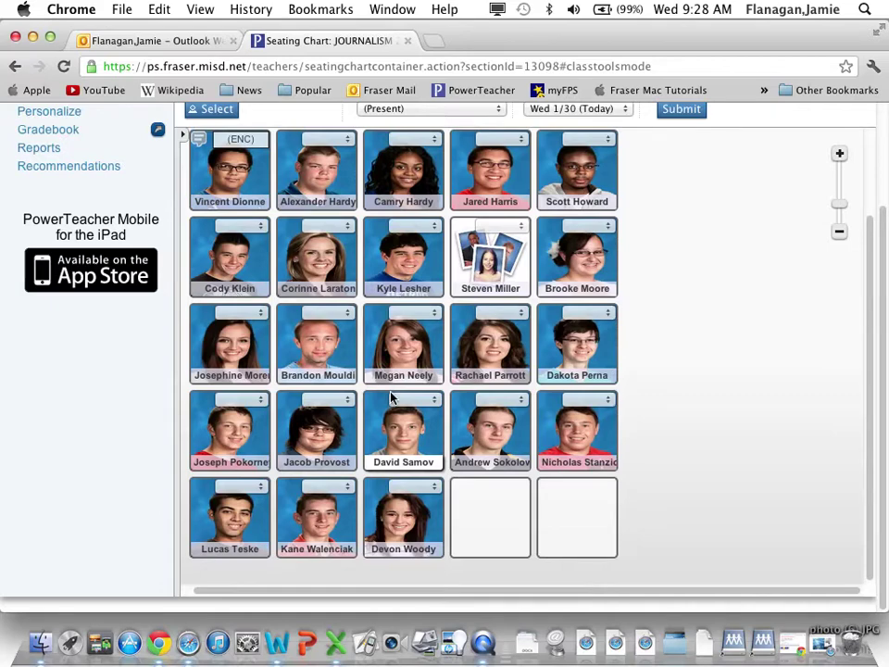
scroll(390, 397, "up", 5)
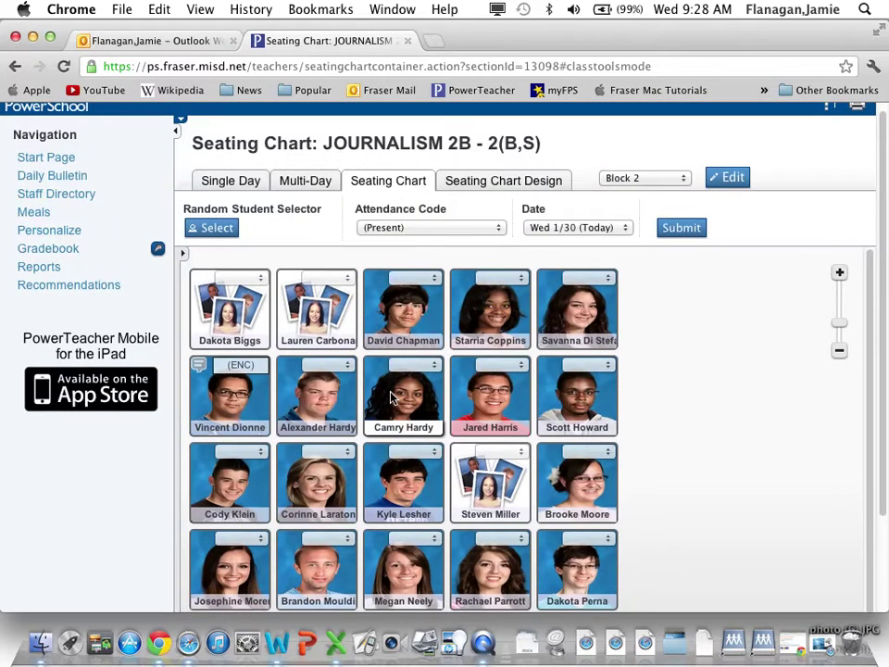
scroll(390, 396, "down", 3)
scroll(390, 397, "up", 4)
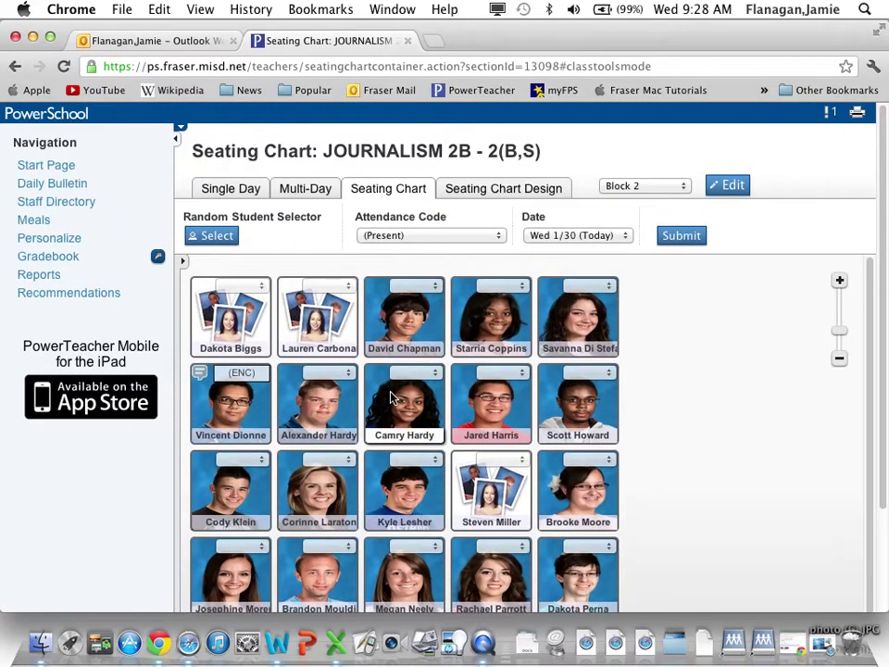
scroll(390, 396, "down", 5)
scroll(390, 396, "up", 3)
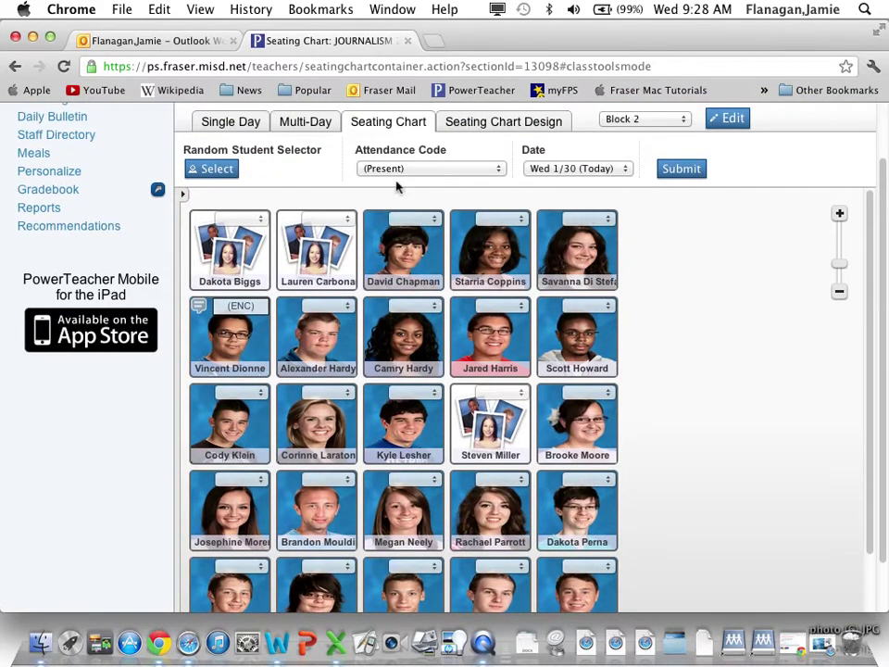
scroll(371, 223, "up", 2)
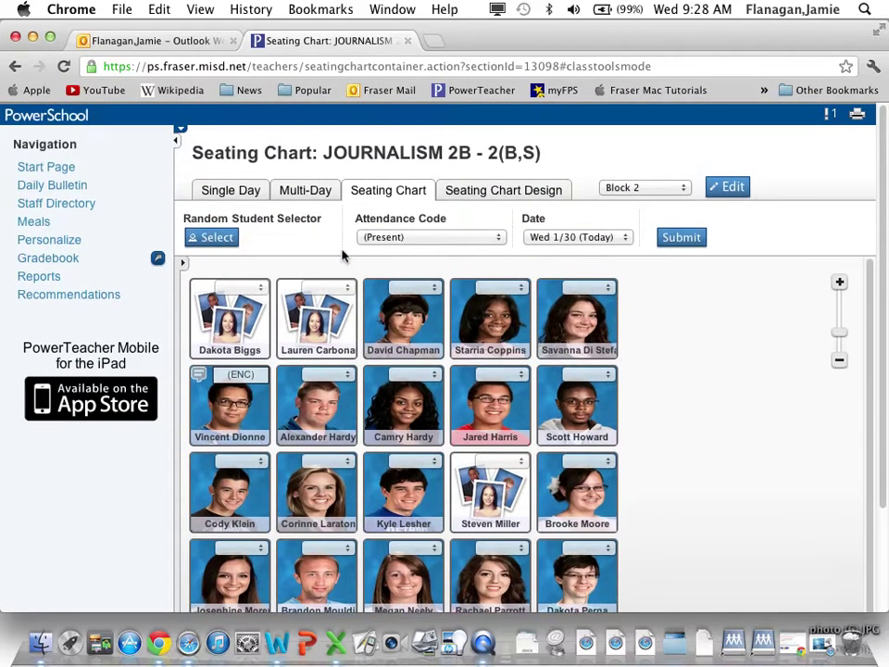
- Go back to the Start Page and open CR ENGLISH 11B's seating chart
left_click(41, 178)
scroll(358, 254, "down", 1)
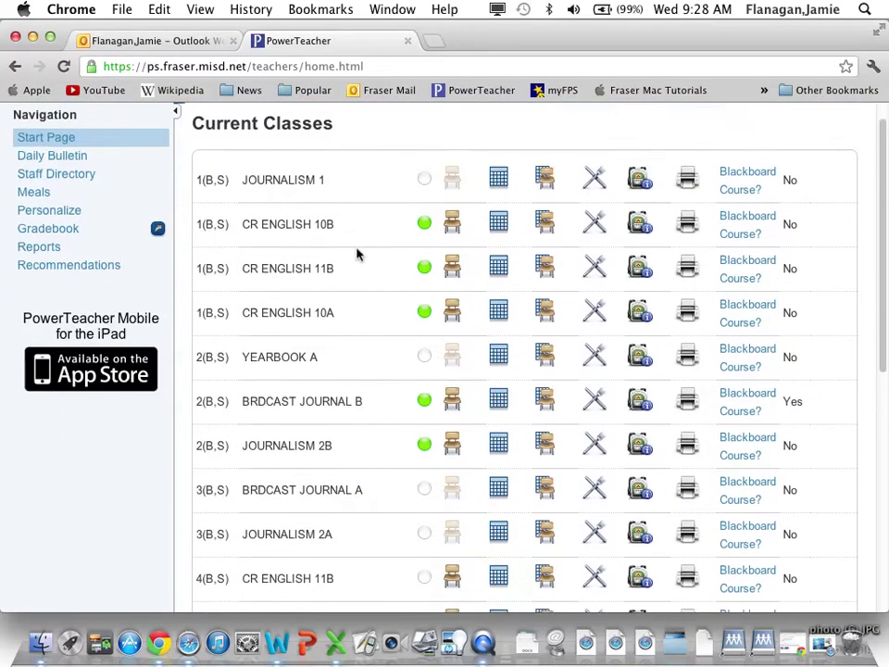
left_click(546, 272)
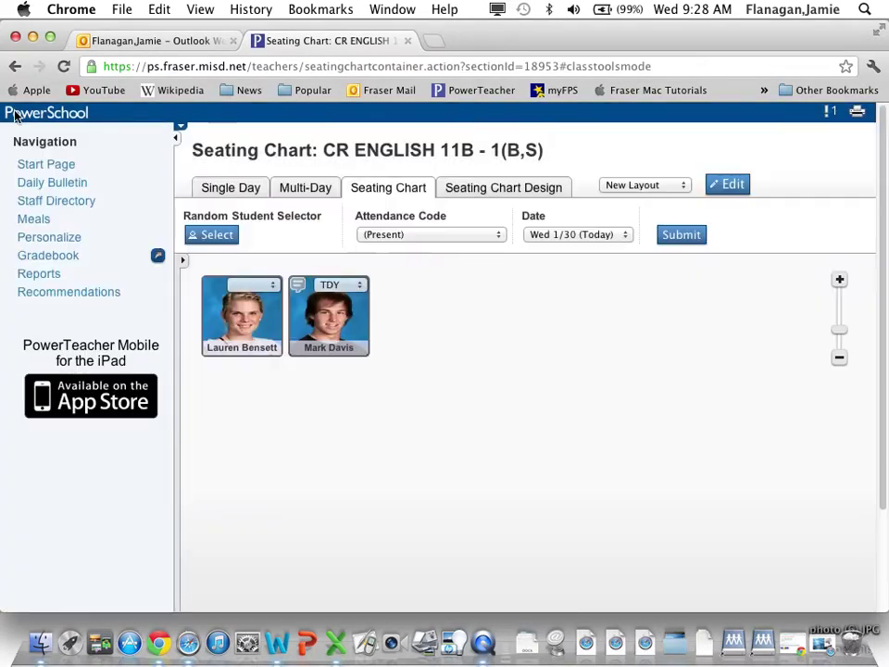
- Return to the Start Page and open CR ENGLISH 10B's seating chart
left_click(41, 164)
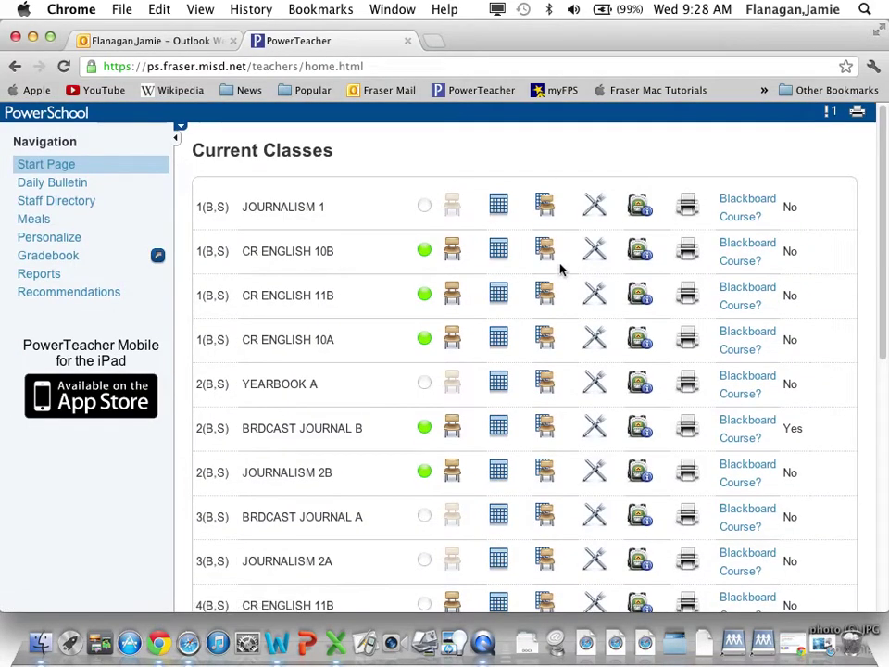
left_click(542, 257)
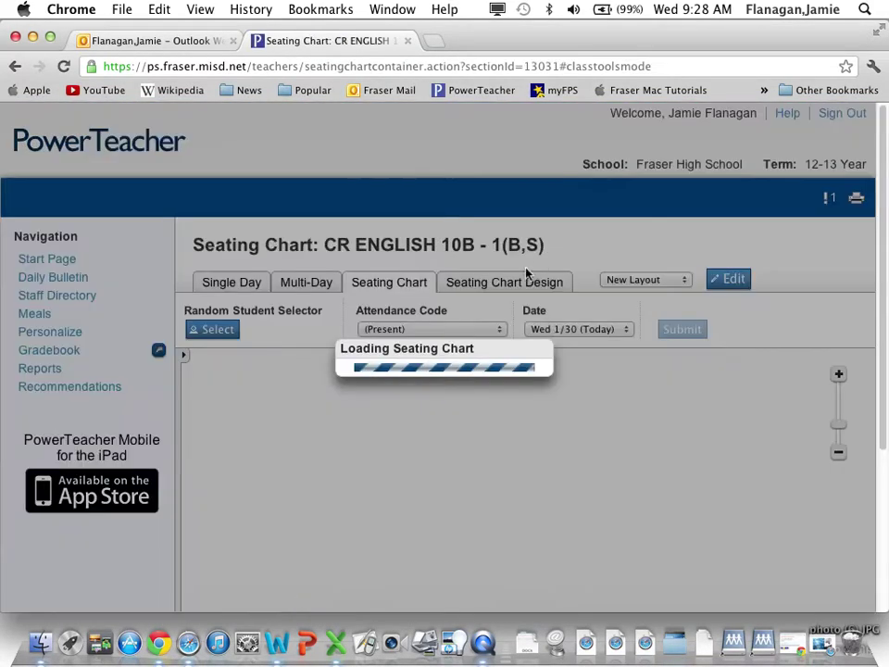
scroll(495, 478, "down", 2)
- Switch CR ENGLISH 10B to its Block 1 layout and look over the laptop desks and IND STUDY seat
left_click(634, 189)
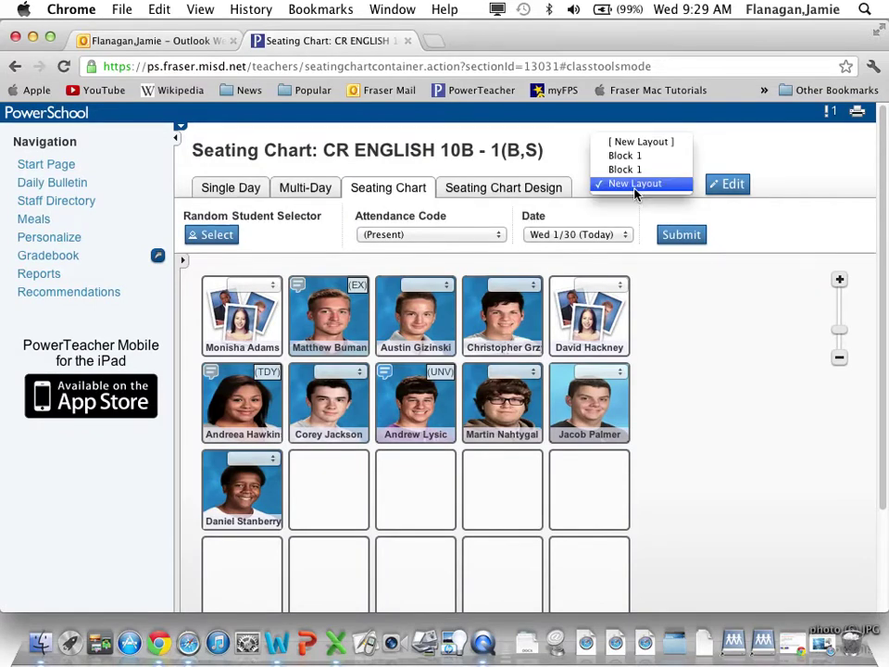
left_click(633, 172)
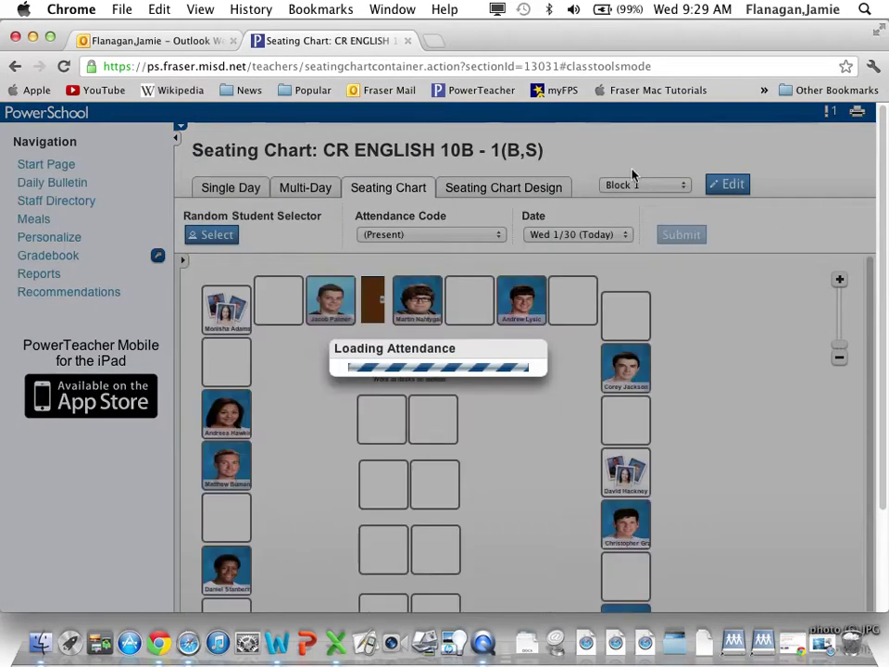
scroll(563, 454, "down", 5)
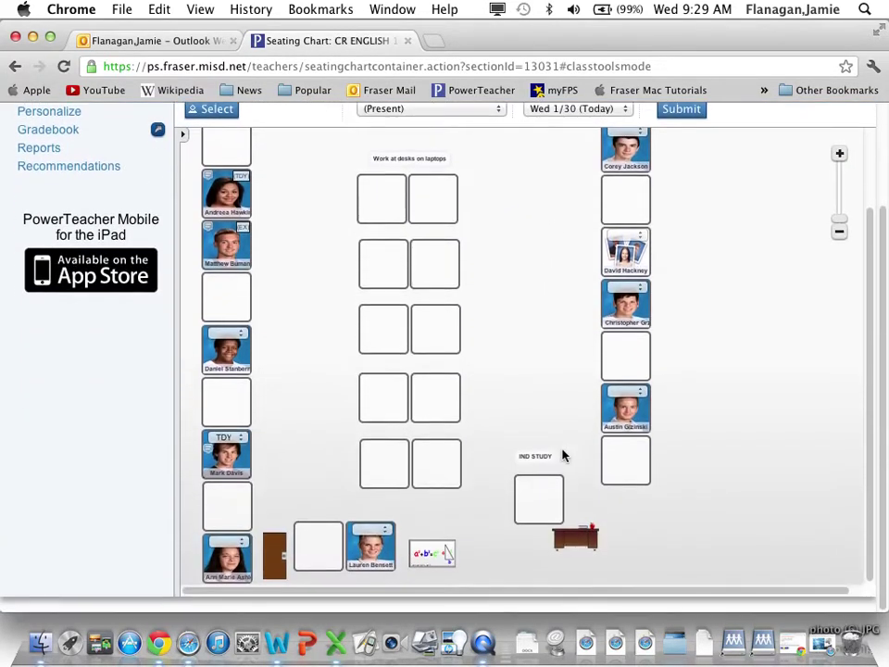
scroll(562, 454, "up", 4)
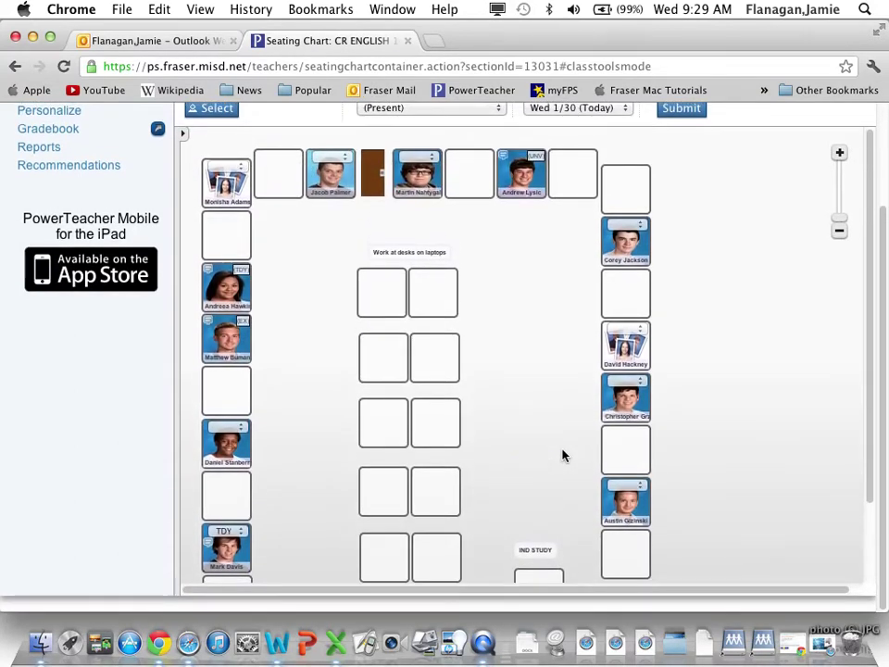
scroll(562, 455, "down", 4)
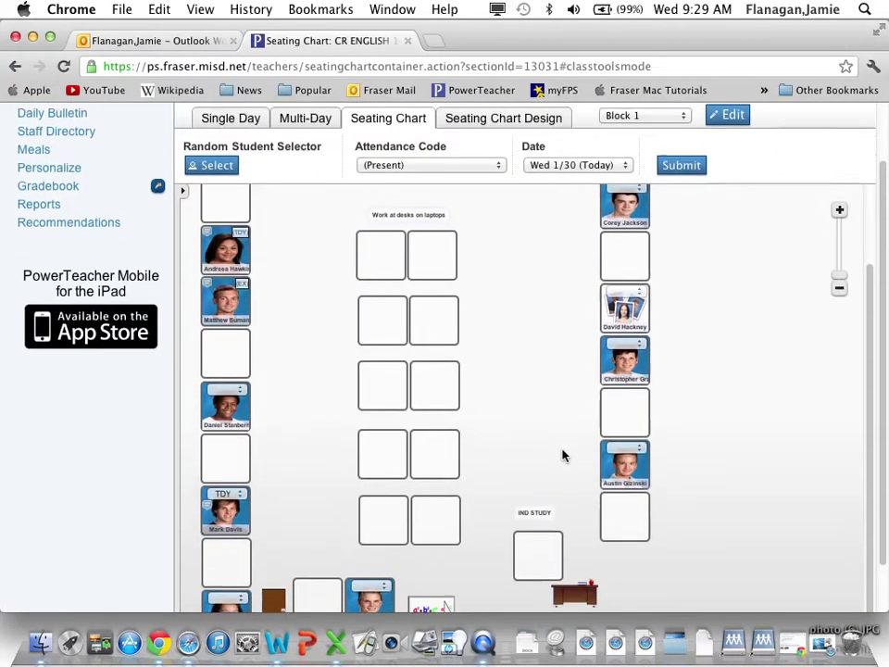
scroll(563, 455, "up", 4)
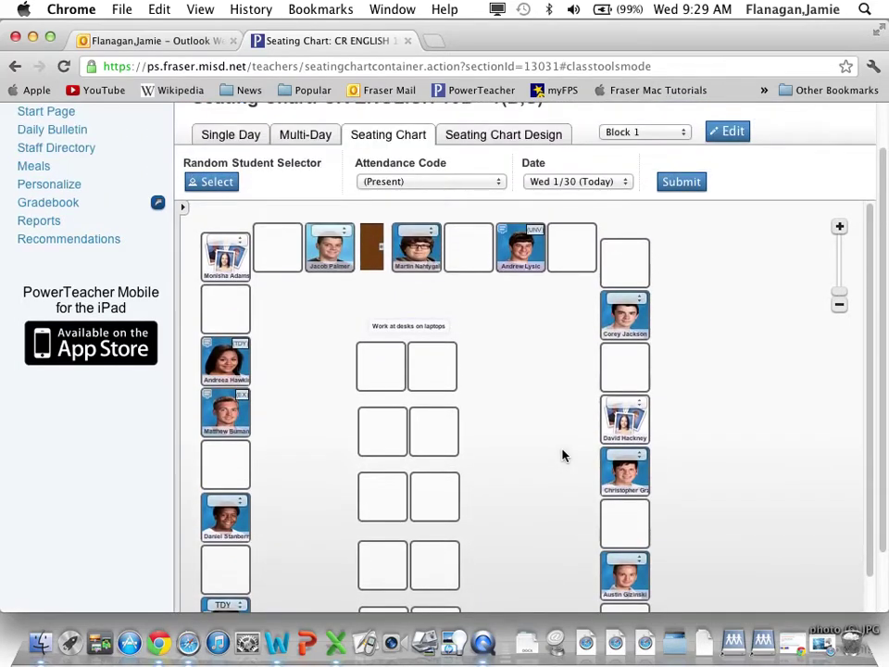
scroll(536, 390, "down", 4)
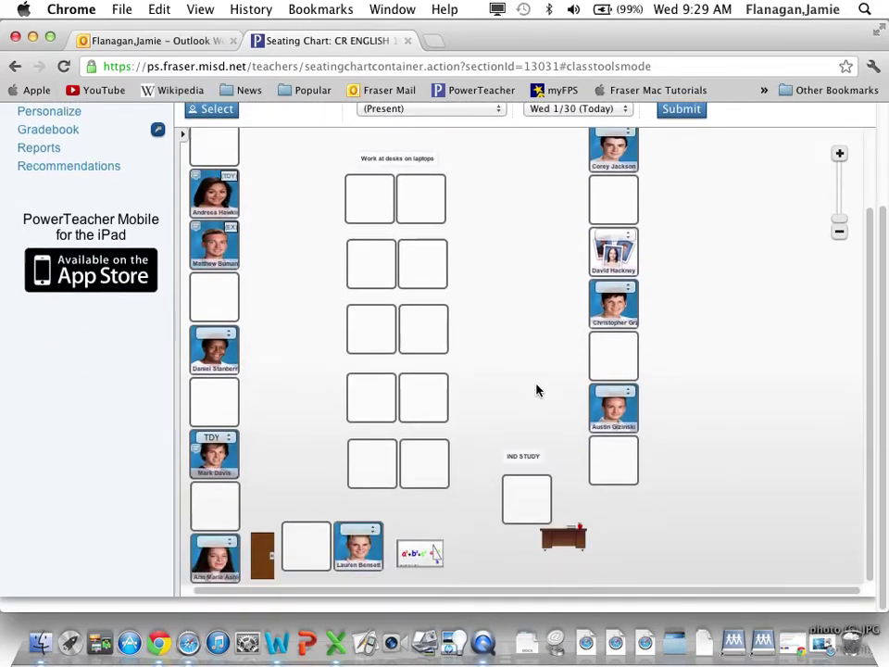
scroll(726, 386, "up", 2)
scroll(726, 385, "down", 2)
scroll(726, 385, "up", 5)
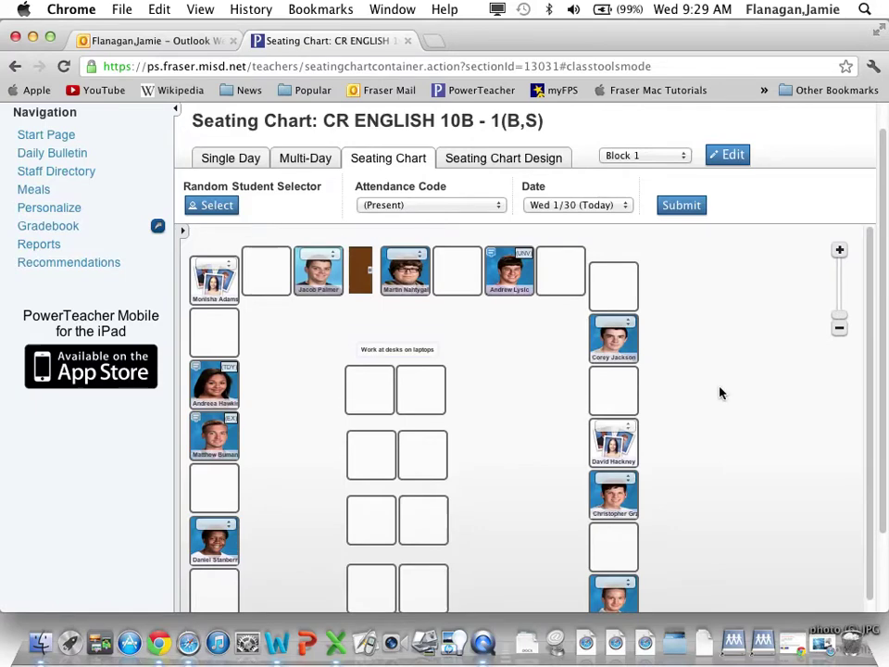
scroll(726, 387, "down", 4)
scroll(721, 393, "down", 2)
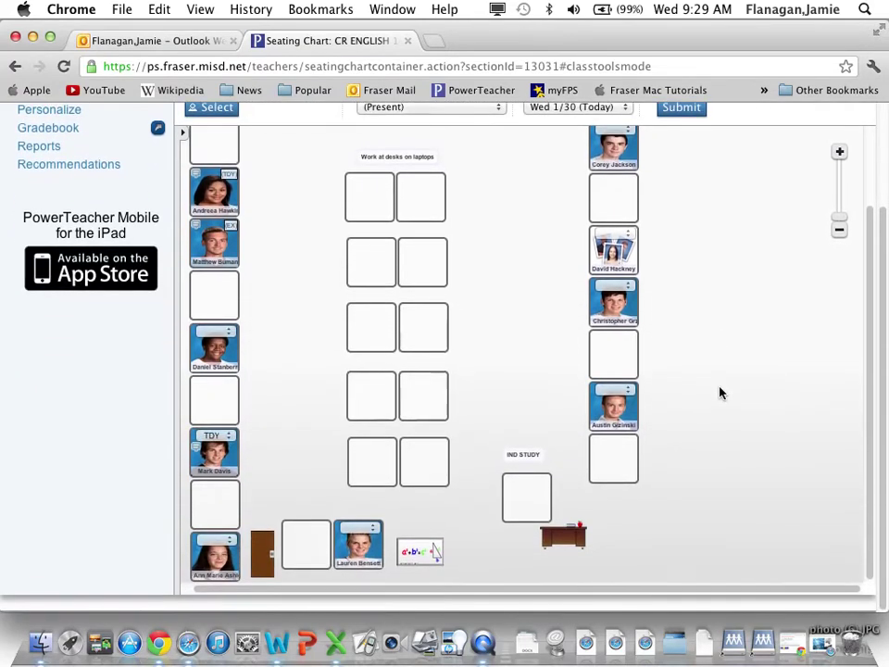
scroll(722, 392, "up", 3)
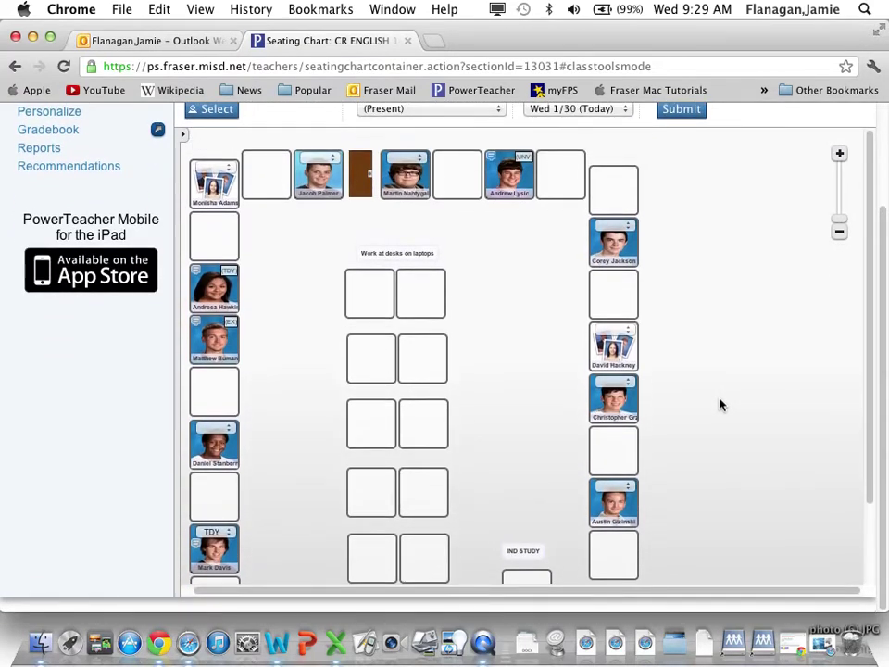